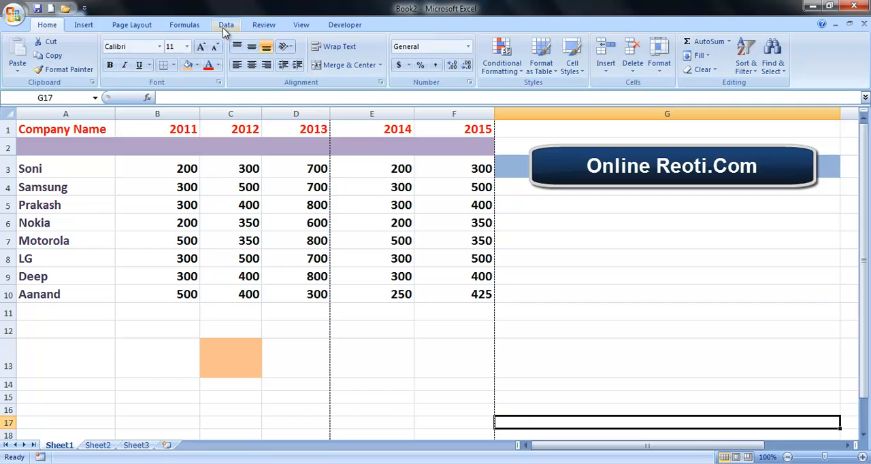
Turn on filtering for the company data in cells A3 to F11
{"action": "left_click", "coordinate": [225, 26]}
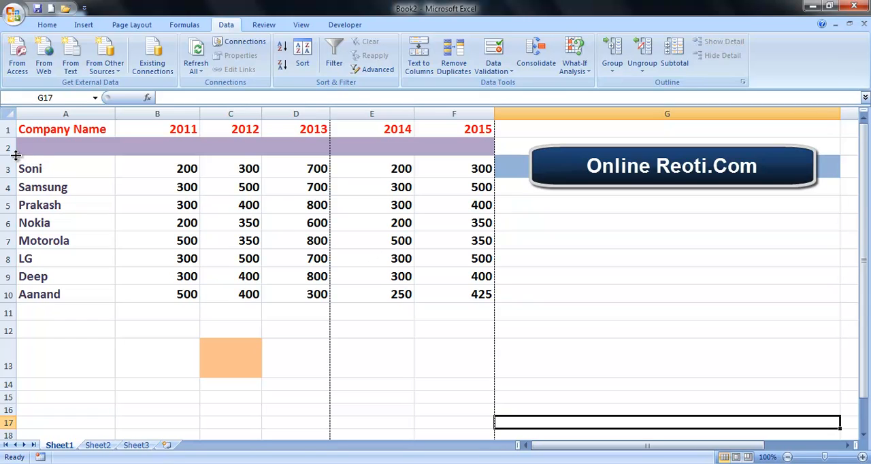
{"action": "left_click", "coordinate": [155, 199]}
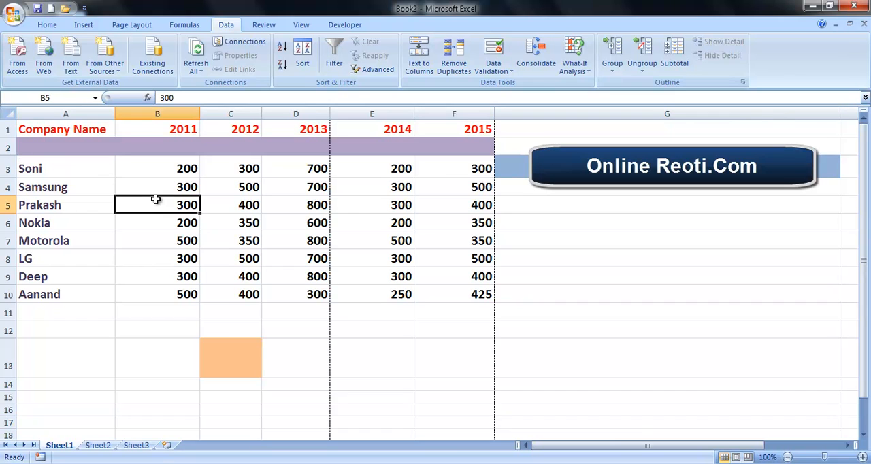
{"action": "double_click", "coordinate": [156, 199]}
{"action": "double_click", "coordinate": [27, 162]}
{"action": "left_click_drag", "start_coordinate": [27, 164], "coordinate": [158, 211]}
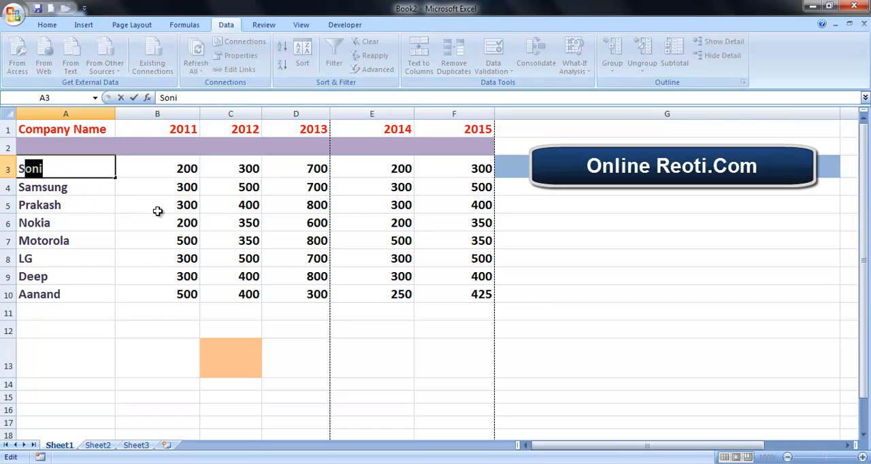
{"action": "left_click", "coordinate": [258, 243]}
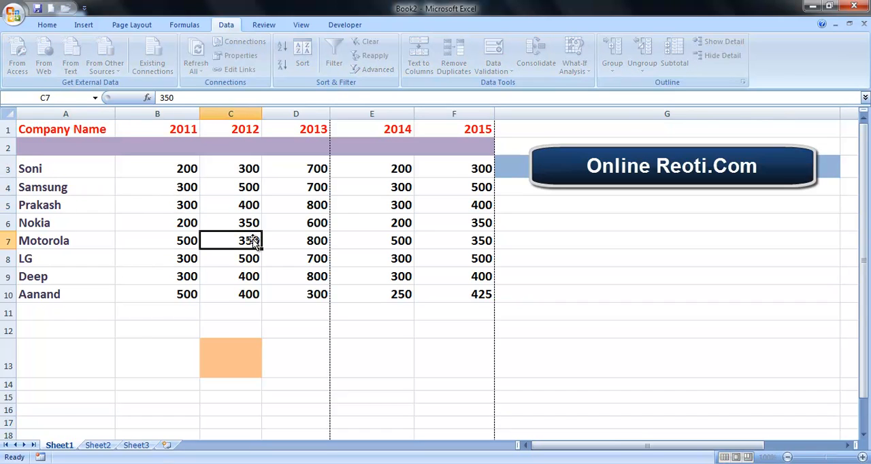
{"action": "left_click", "coordinate": [46, 163]}
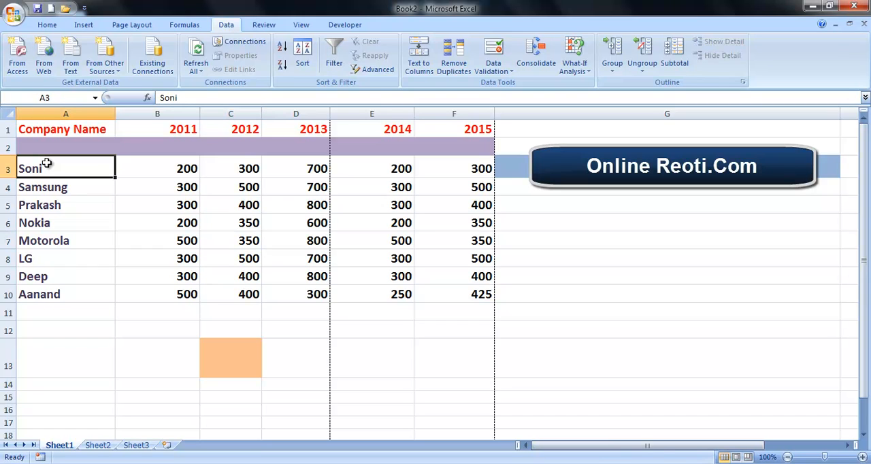
{"action": "left_click_drag", "start_coordinate": [46, 163], "coordinate": [461, 302]}
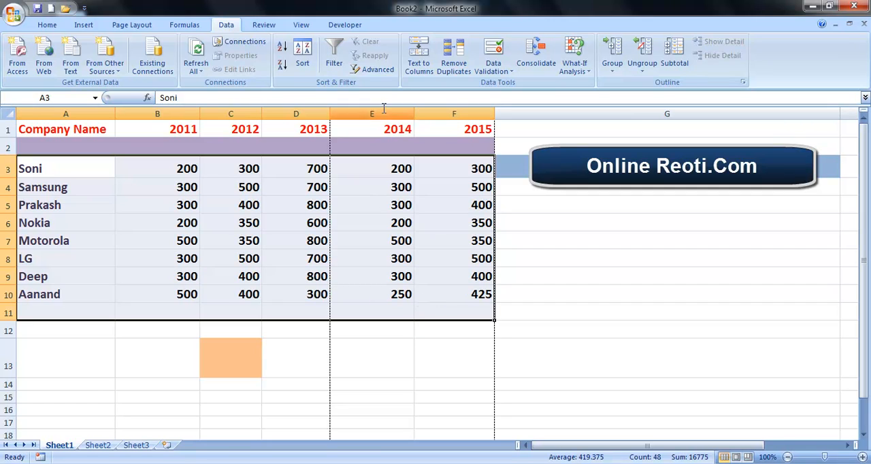
{"action": "left_click", "coordinate": [335, 58]}
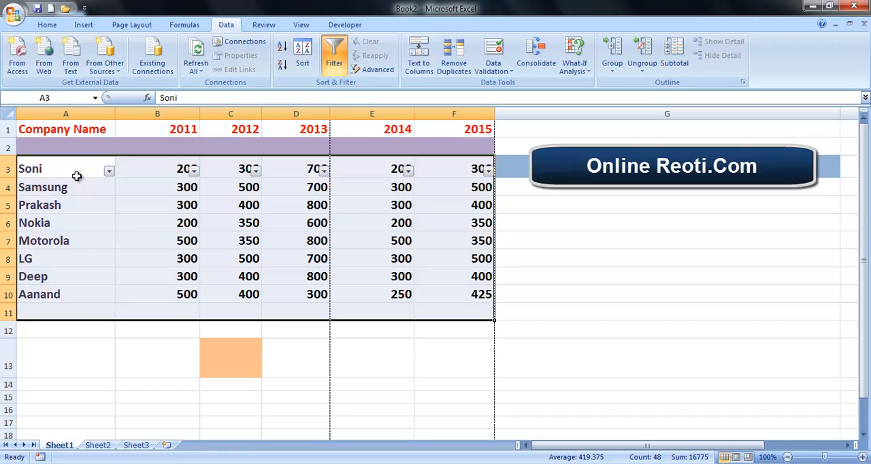
Filter the Company Name column with a text filter for entries equal to "prakash", and undo that filter
{"action": "left_click", "coordinate": [89, 168]}
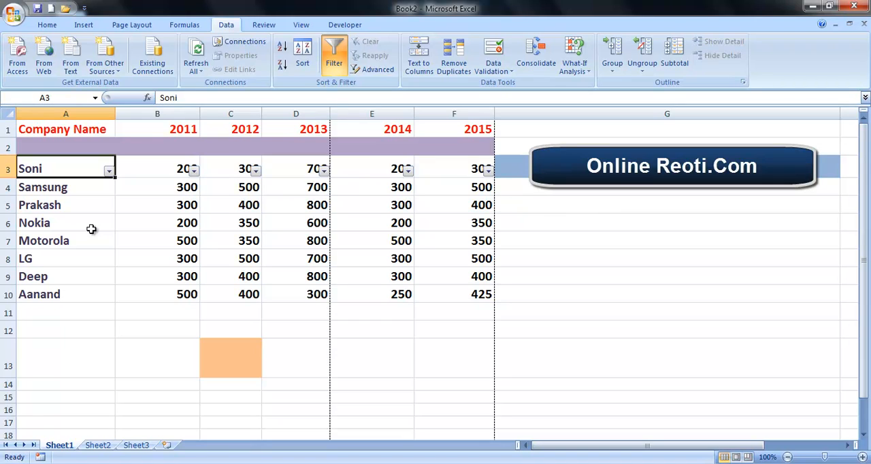
{"action": "left_click", "coordinate": [110, 174]}
{"action": "left_click", "coordinate": [110, 174]}
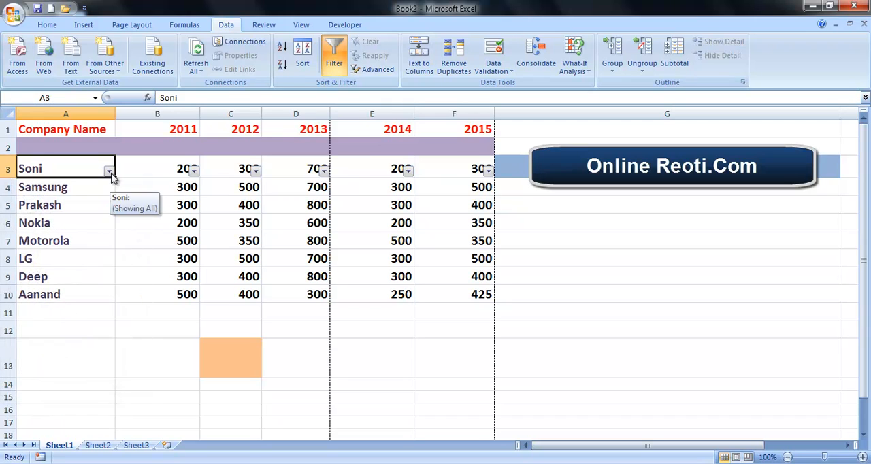
{"action": "left_click", "coordinate": [111, 174]}
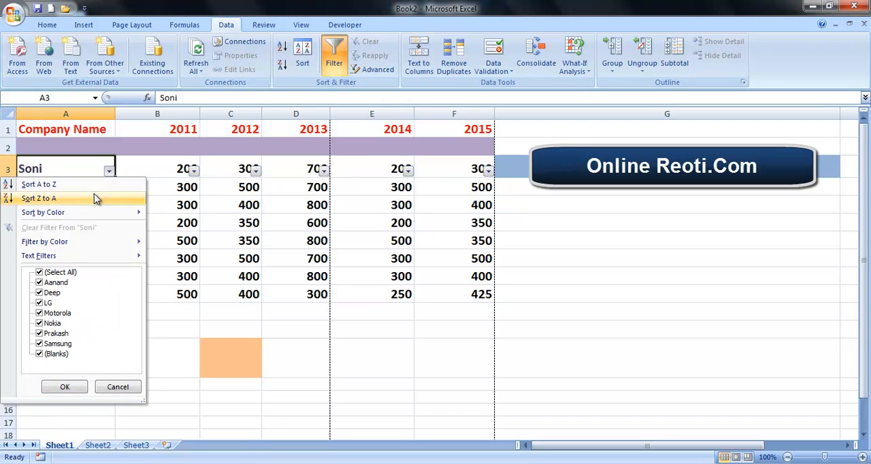
{"action": "mouse_move", "coordinate": [62, 258]}
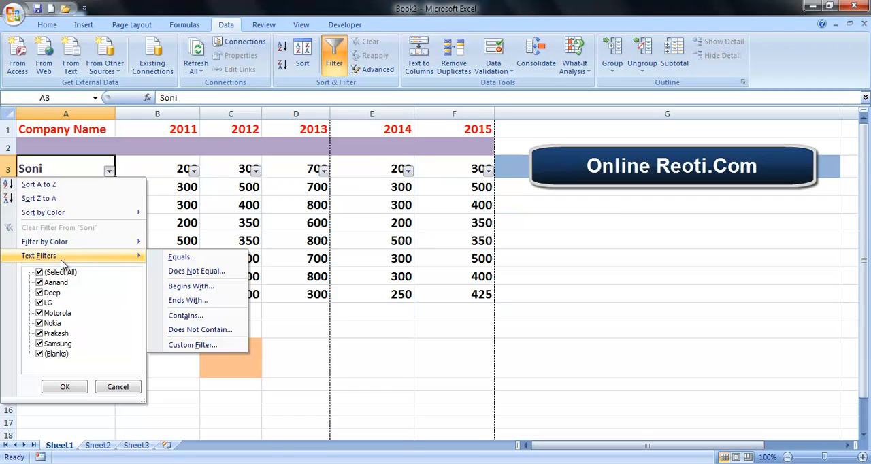
{"action": "left_click", "coordinate": [196, 258]}
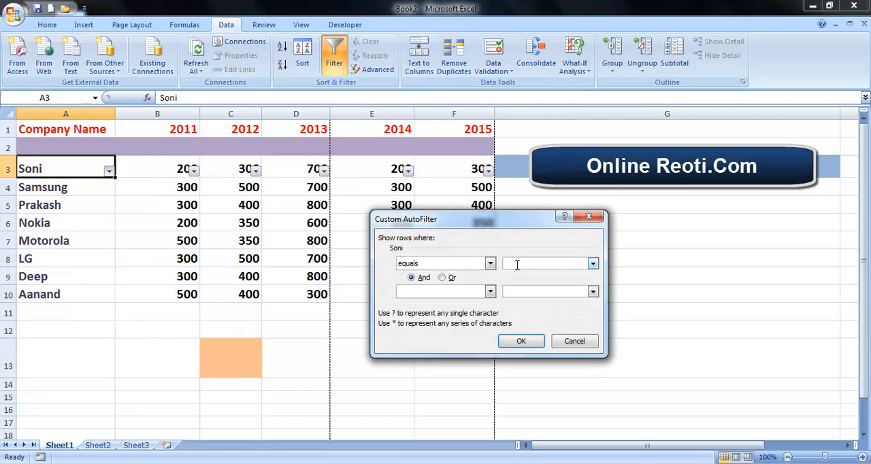
{"action": "type", "text": "prakash"}
{"action": "left_click", "coordinate": [522, 341]}
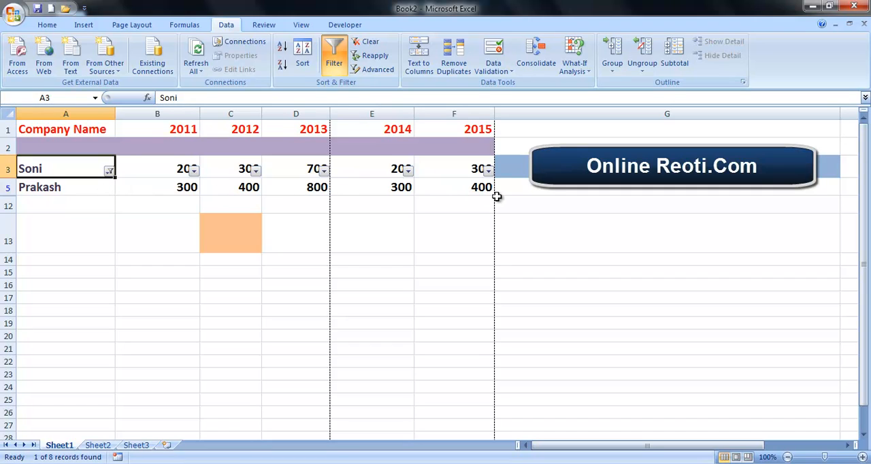
{"action": "key", "text": "ctrl+z"}
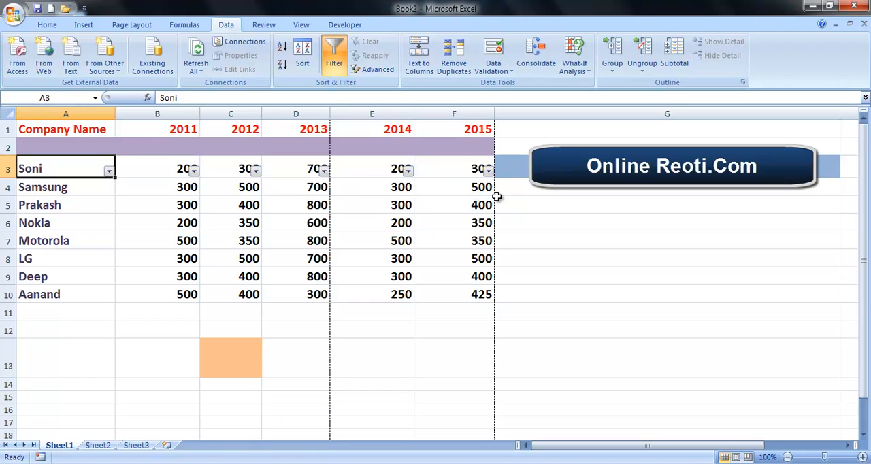
Filter the 2011 column with a number filter for values equal to 300, and undo that filter
{"action": "left_click", "coordinate": [193, 170]}
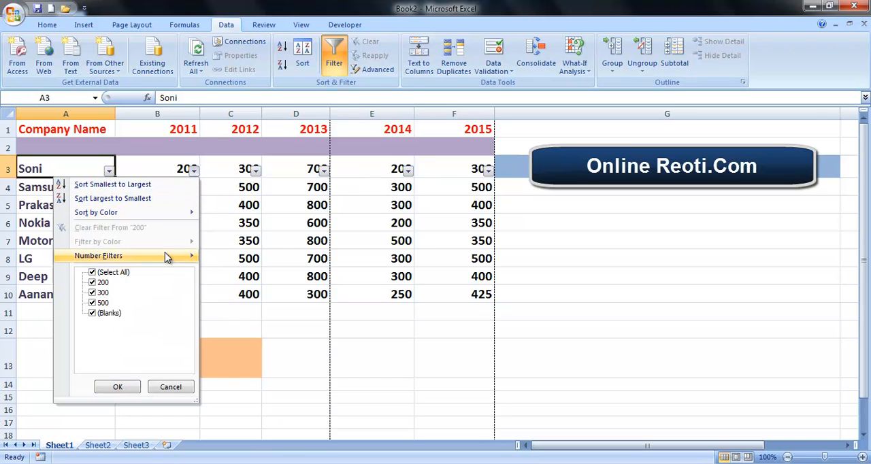
{"action": "mouse_move", "coordinate": [166, 257]}
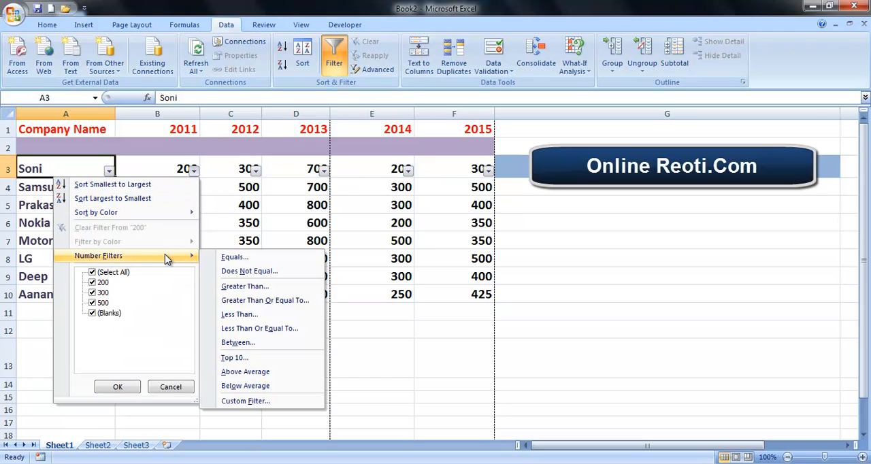
{"action": "left_click", "coordinate": [252, 262]}
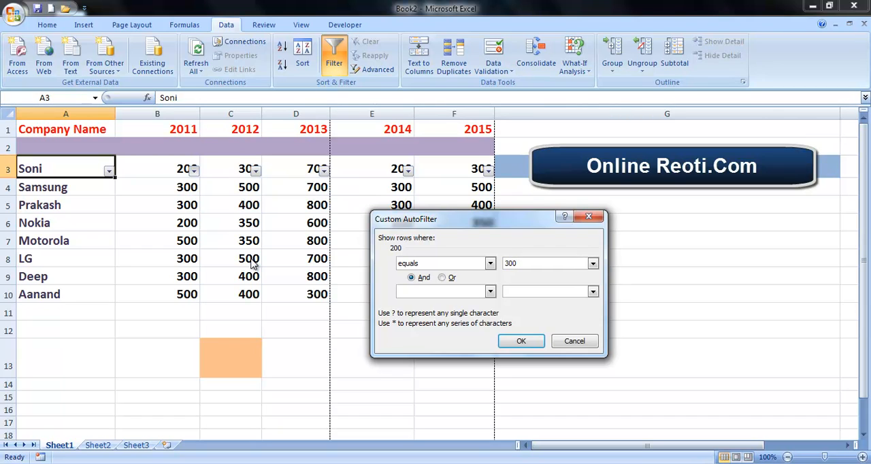
{"action": "left_click", "coordinate": [521, 342]}
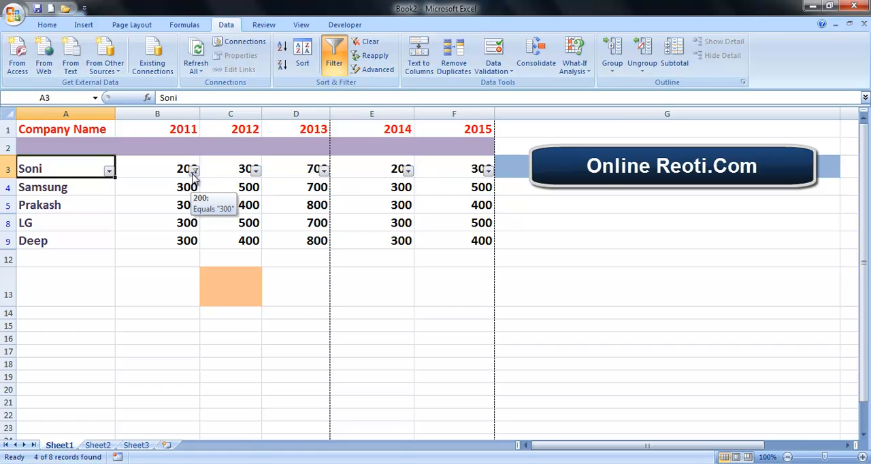
{"action": "key", "text": "ctrl+z"}
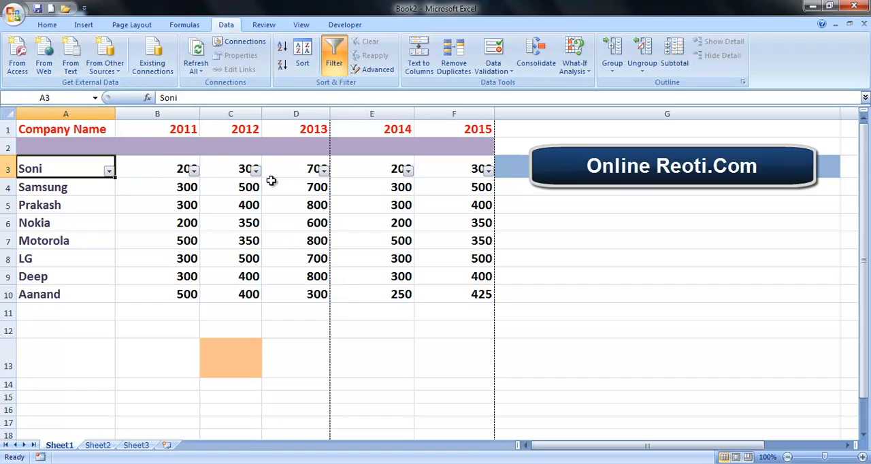
Fill the 2013 values of Samsung and Prakash (D4:D5) with the current light orange fill color
{"action": "left_click", "coordinate": [54, 29]}
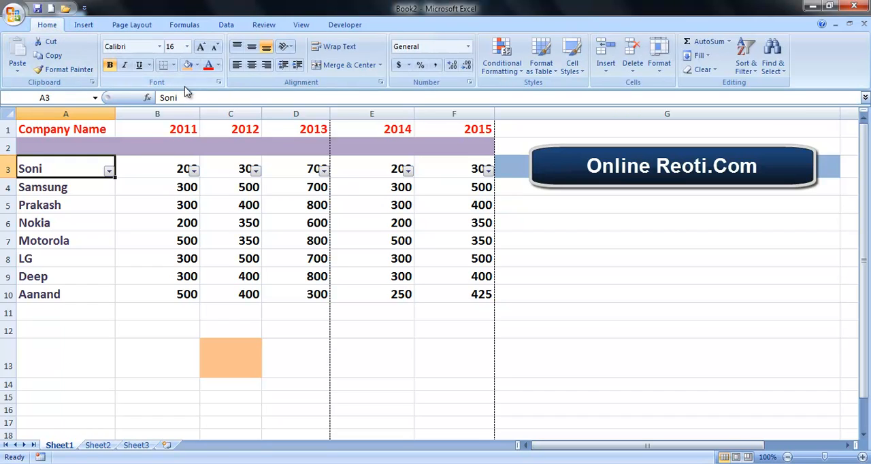
{"action": "left_click_drag", "start_coordinate": [294, 185], "coordinate": [312, 205]}
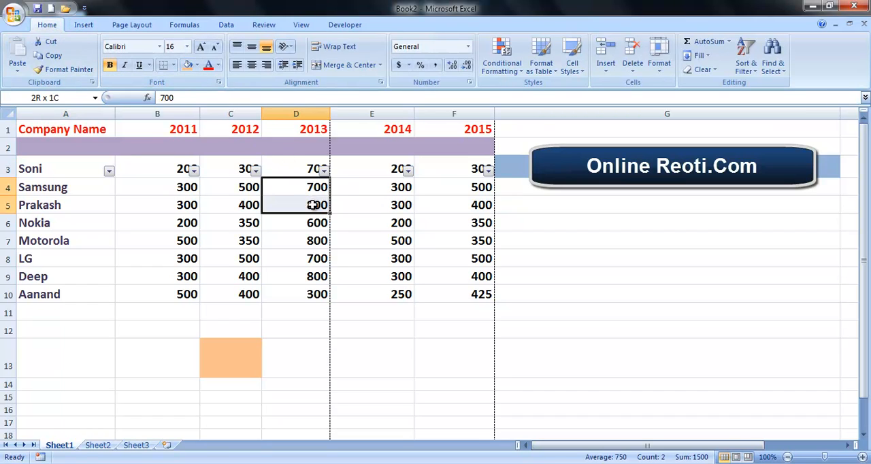
{"action": "left_click", "coordinate": [187, 66]}
{"action": "left_click", "coordinate": [294, 223]}
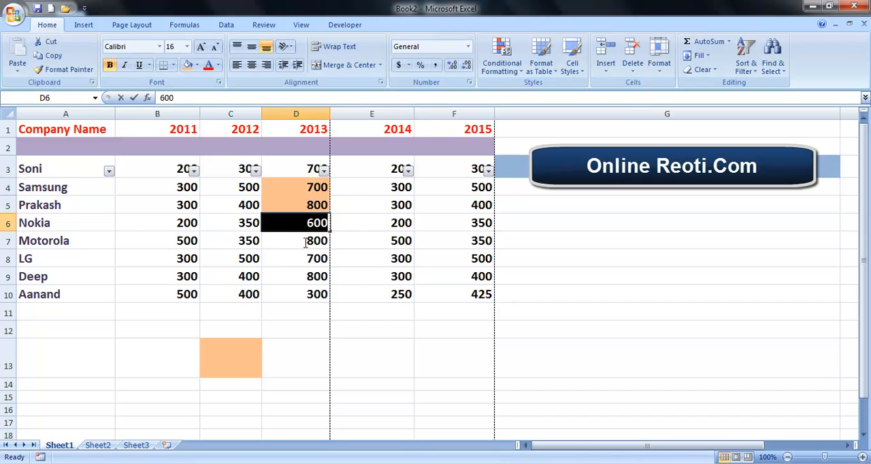
{"action": "double_click", "coordinate": [294, 220]}
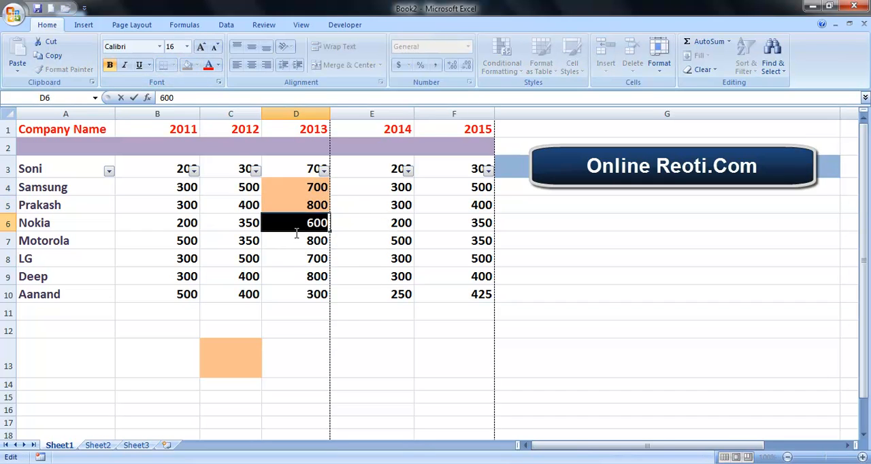
{"action": "left_click", "coordinate": [289, 226]}
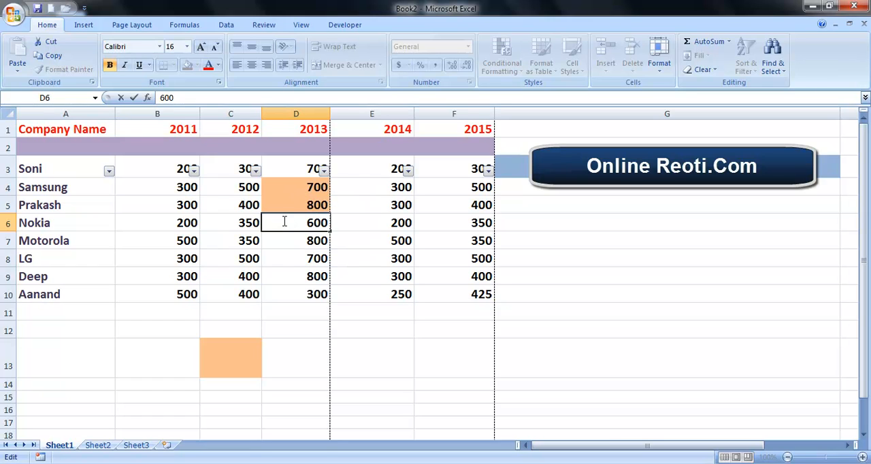
{"action": "left_click", "coordinate": [290, 259]}
Fill cells D7:D9 in the 2013 column with standard orange and cell D10 with standard green
{"action": "left_click_drag", "start_coordinate": [295, 242], "coordinate": [317, 279]}
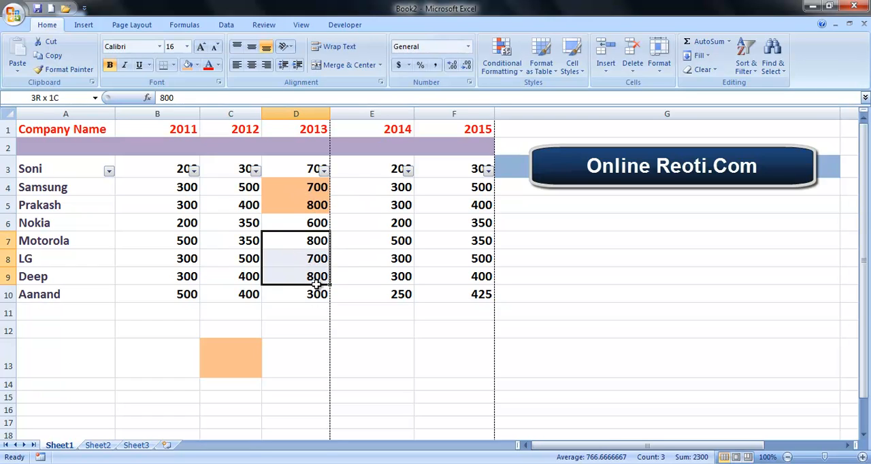
{"action": "left_click", "coordinate": [197, 64]}
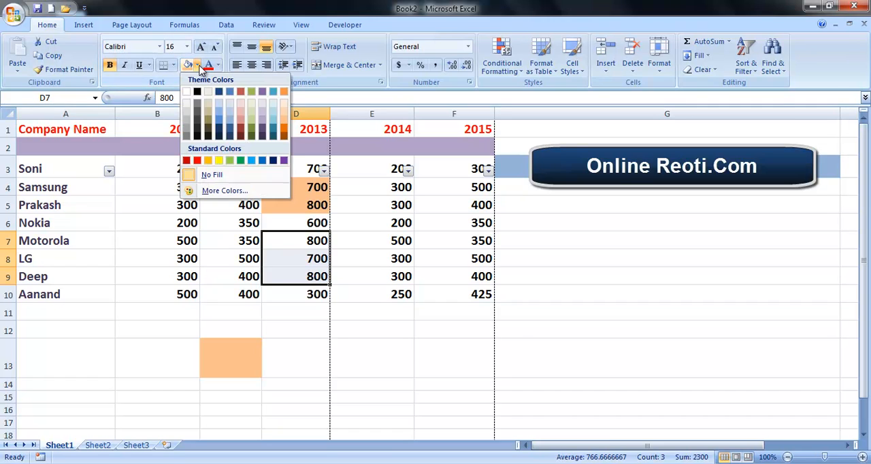
{"action": "left_click", "coordinate": [208, 161]}
{"action": "left_click", "coordinate": [298, 294]}
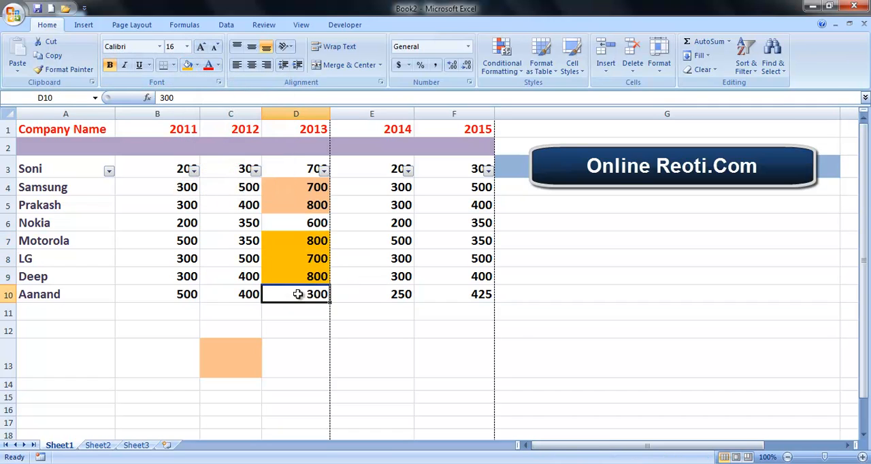
{"action": "left_click", "coordinate": [197, 65]}
{"action": "left_click", "coordinate": [240, 160]}
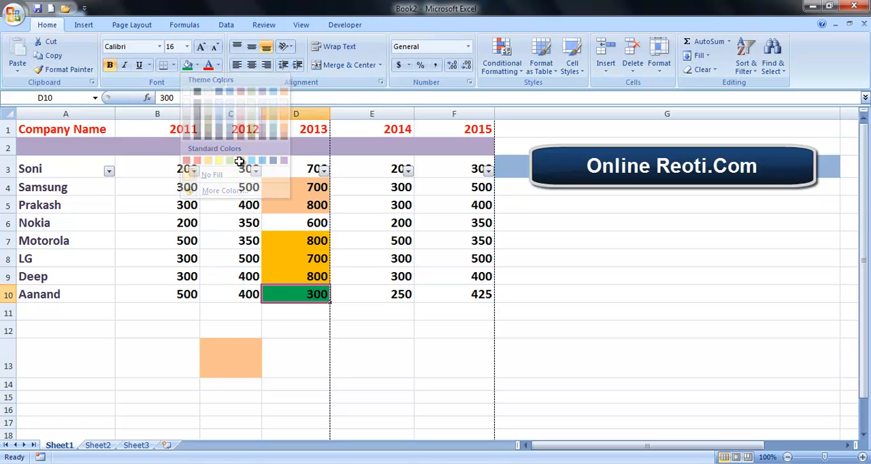
{"action": "left_click", "coordinate": [314, 225]}
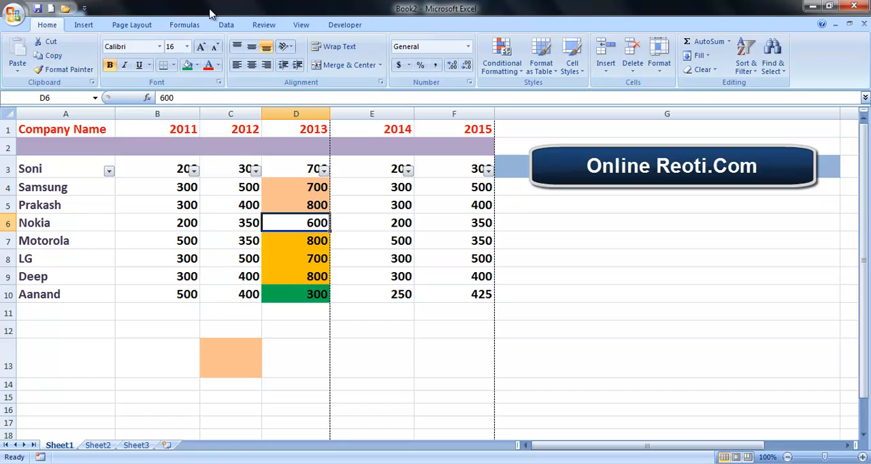
Filter the 2013 column by cell color to show only the green cells
{"action": "left_click", "coordinate": [228, 26]}
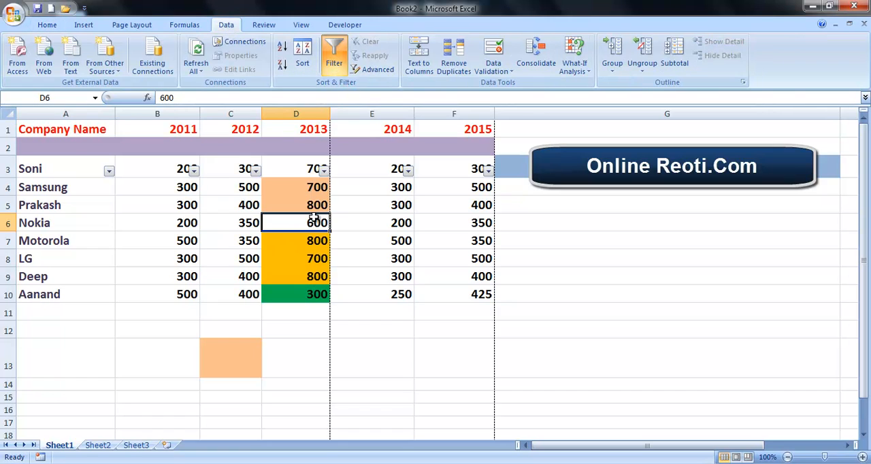
{"action": "left_click", "coordinate": [324, 170]}
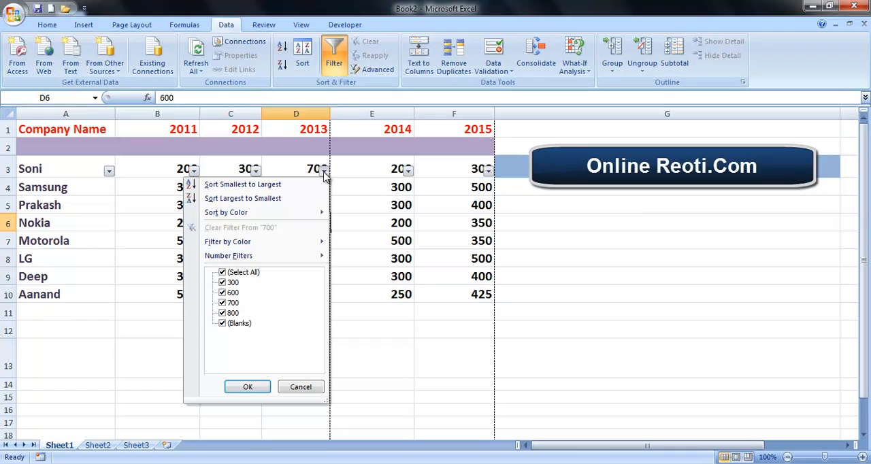
{"action": "mouse_move", "coordinate": [241, 247]}
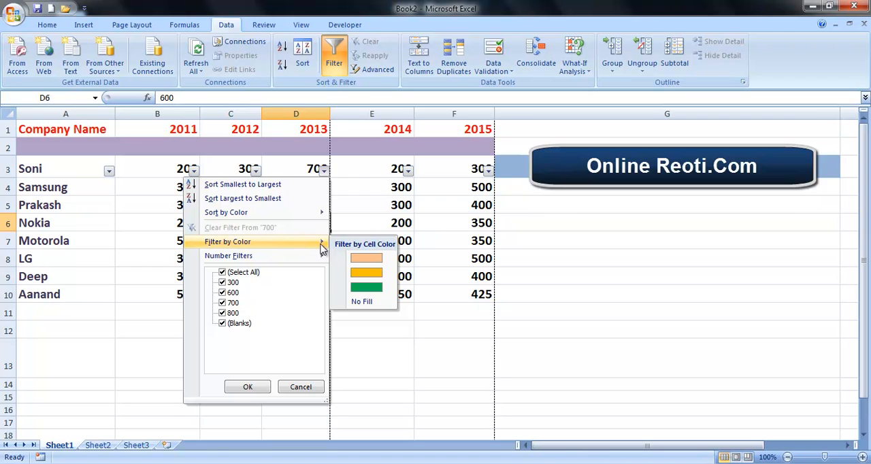
{"action": "left_click", "coordinate": [368, 292]}
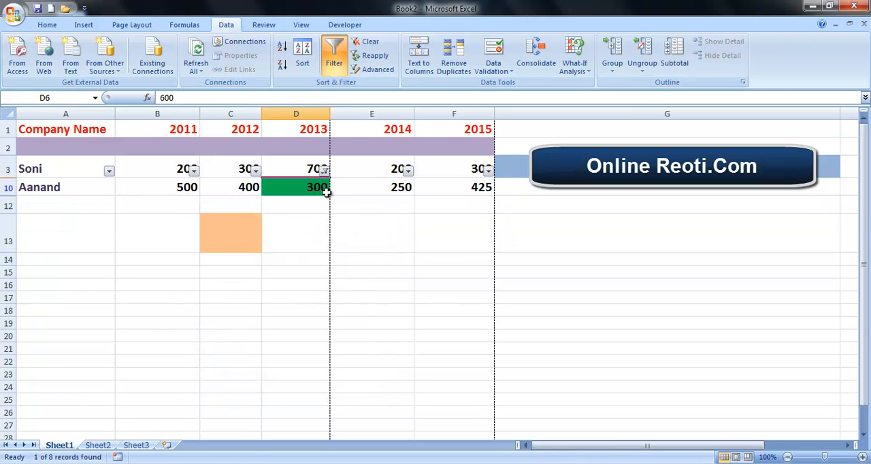
Switch the 2013 column's cell color filter to show only the standard orange cells
{"action": "left_click", "coordinate": [325, 171]}
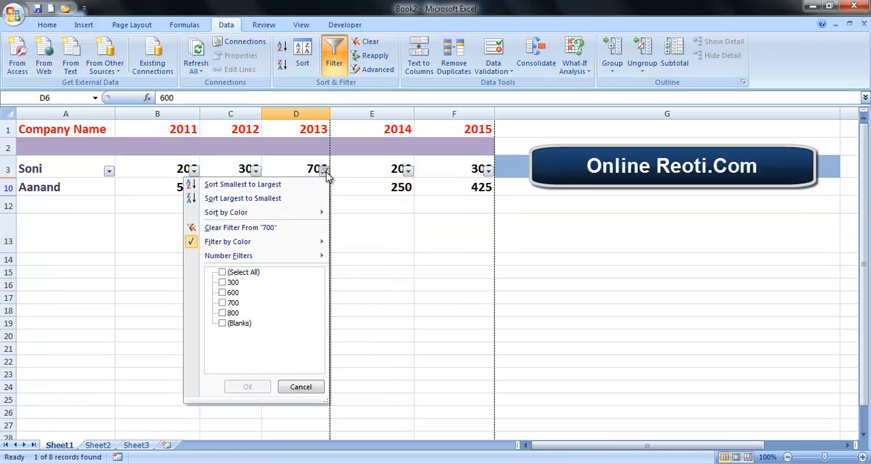
{"action": "mouse_move", "coordinate": [283, 244]}
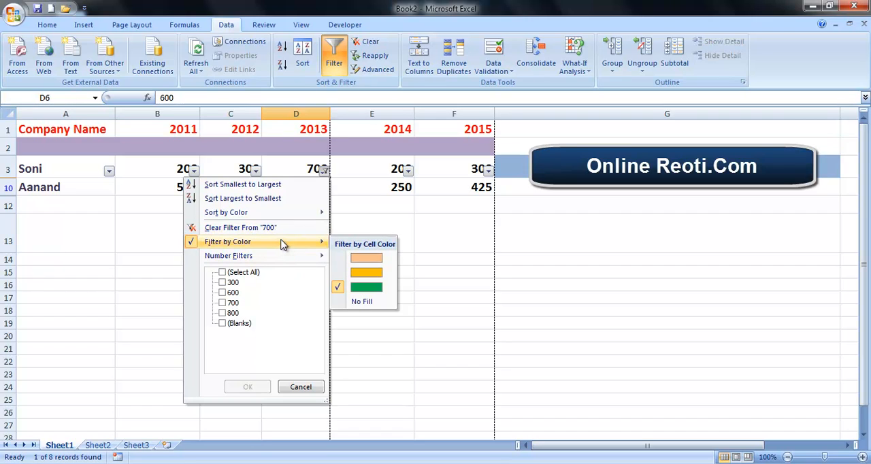
{"action": "left_click", "coordinate": [368, 274]}
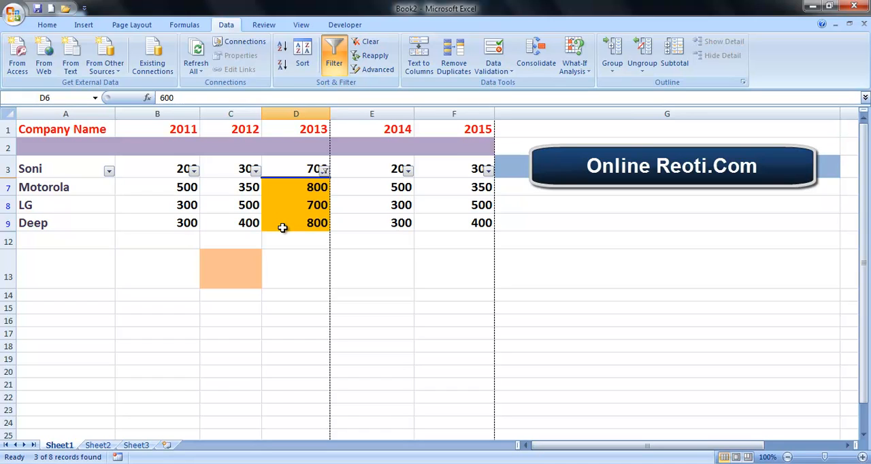
Undo both color filters on the 2013 column and the green fill of D10, and turn off filtering for the table
{"action": "key", "text": "ctrl+z"}
{"action": "key", "text": "ctrl+z"}
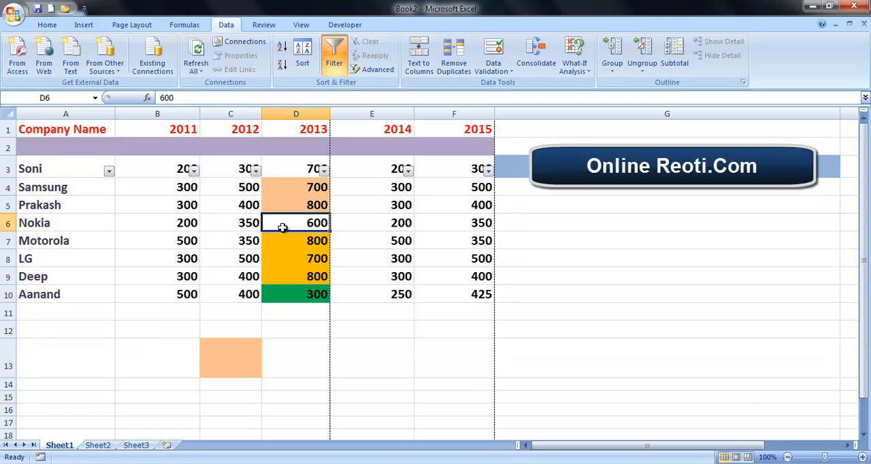
{"action": "key", "text": "ctrl+z"}
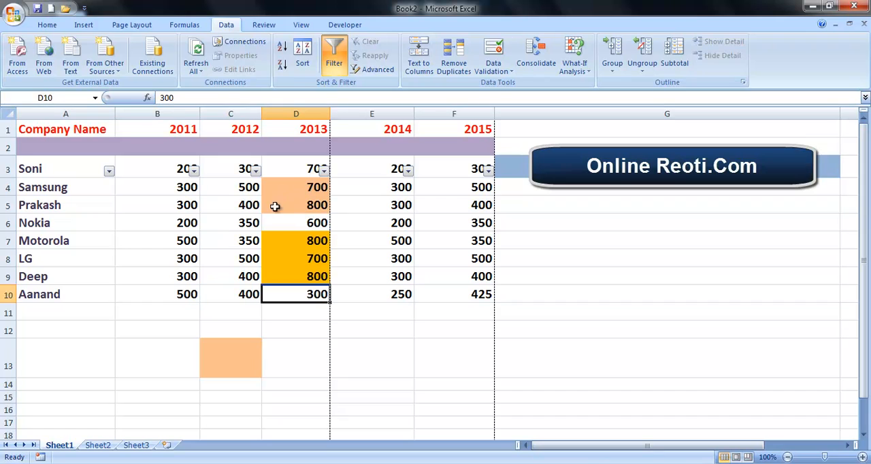
{"action": "left_click", "coordinate": [337, 64]}
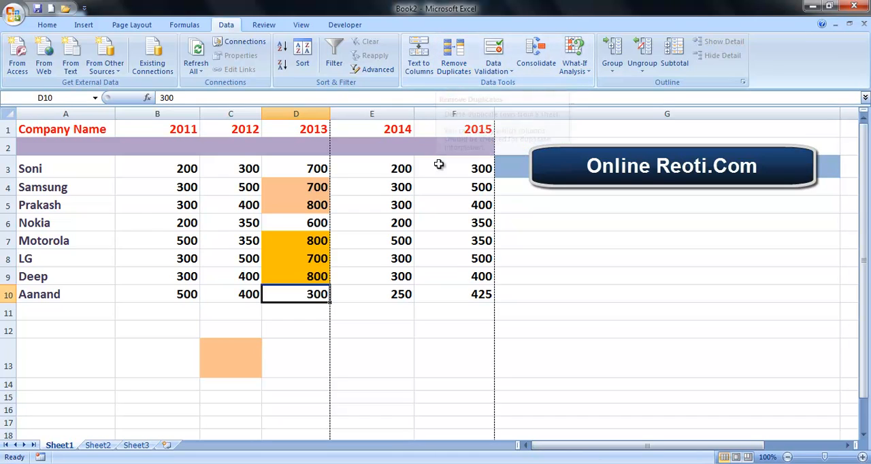
Remove duplicate values from the 2014 column (E3:E10), continuing with the current selection only and treating the data as having no headers
{"action": "left_click_drag", "start_coordinate": [373, 163], "coordinate": [388, 293]}
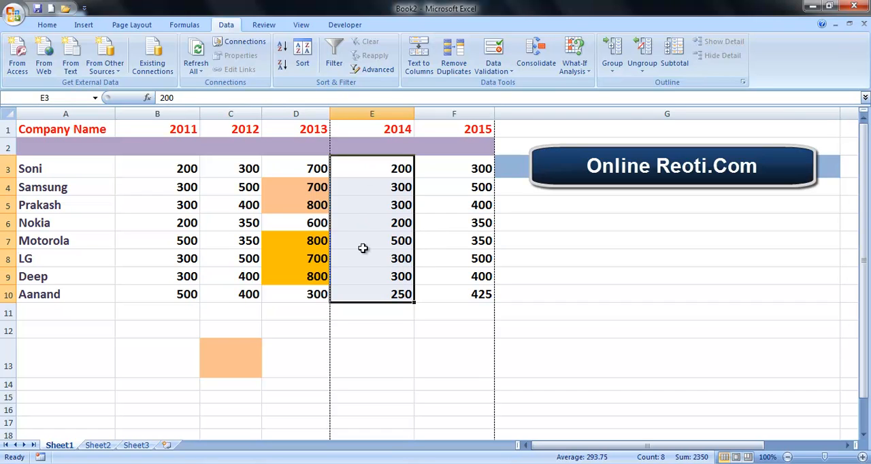
{"action": "left_click", "coordinate": [455, 68]}
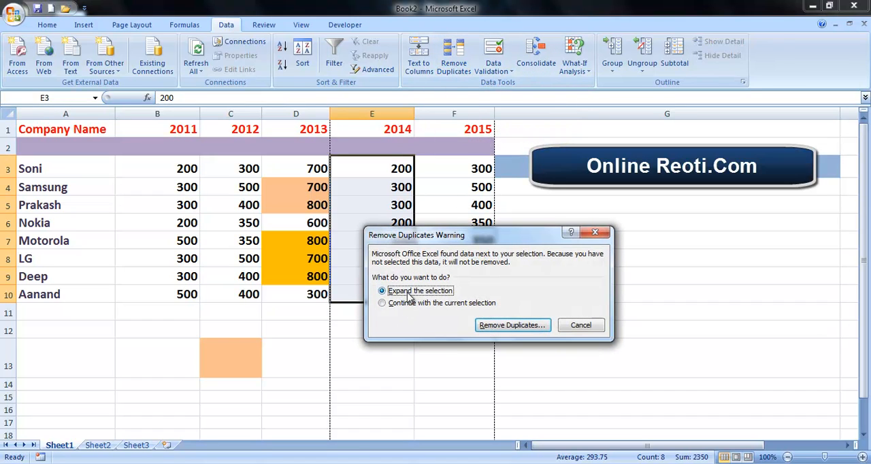
{"action": "left_click", "coordinate": [436, 306]}
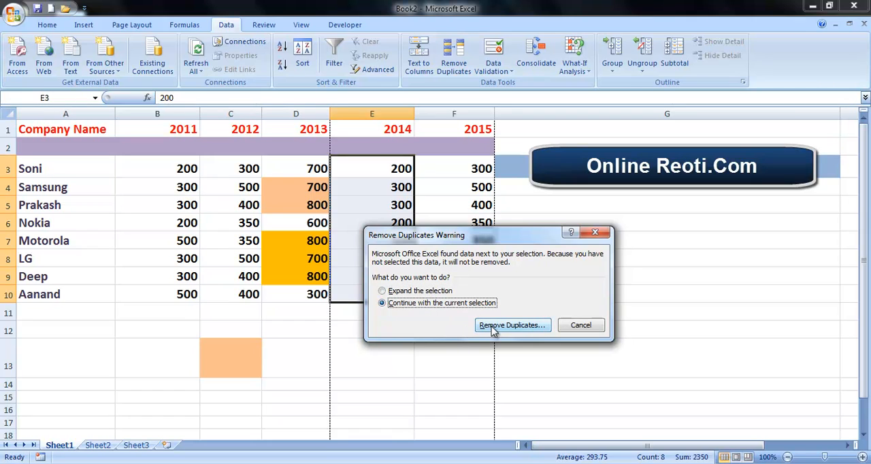
{"action": "left_click", "coordinate": [530, 326]}
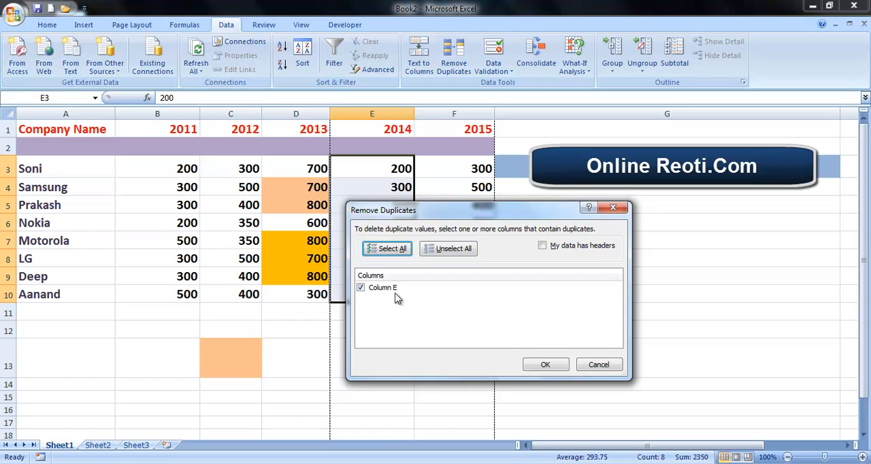
{"action": "left_click", "coordinate": [558, 366]}
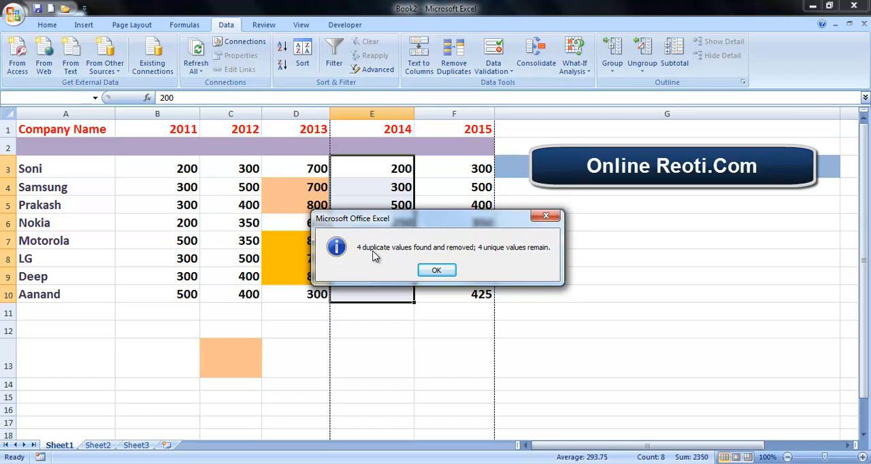
{"action": "left_click", "coordinate": [434, 272]}
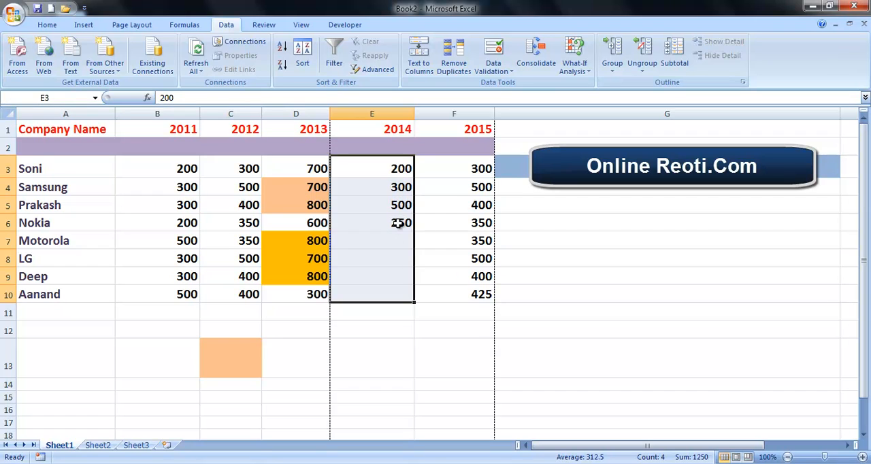
{"action": "left_click", "coordinate": [400, 243]}
{"action": "left_click", "coordinate": [399, 259]}
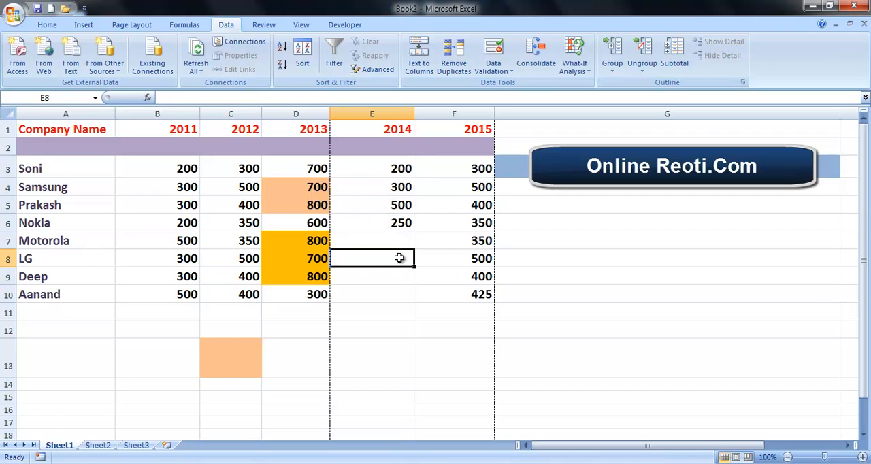
{"action": "left_click", "coordinate": [403, 277]}
{"action": "left_click", "coordinate": [402, 294]}
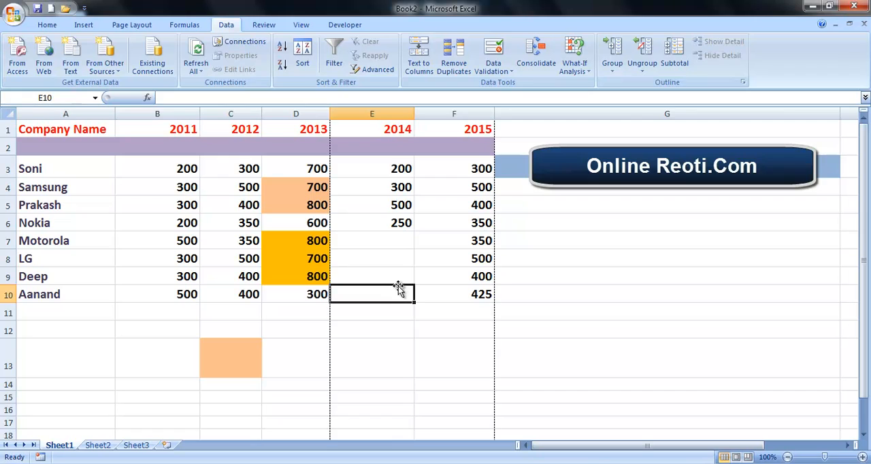